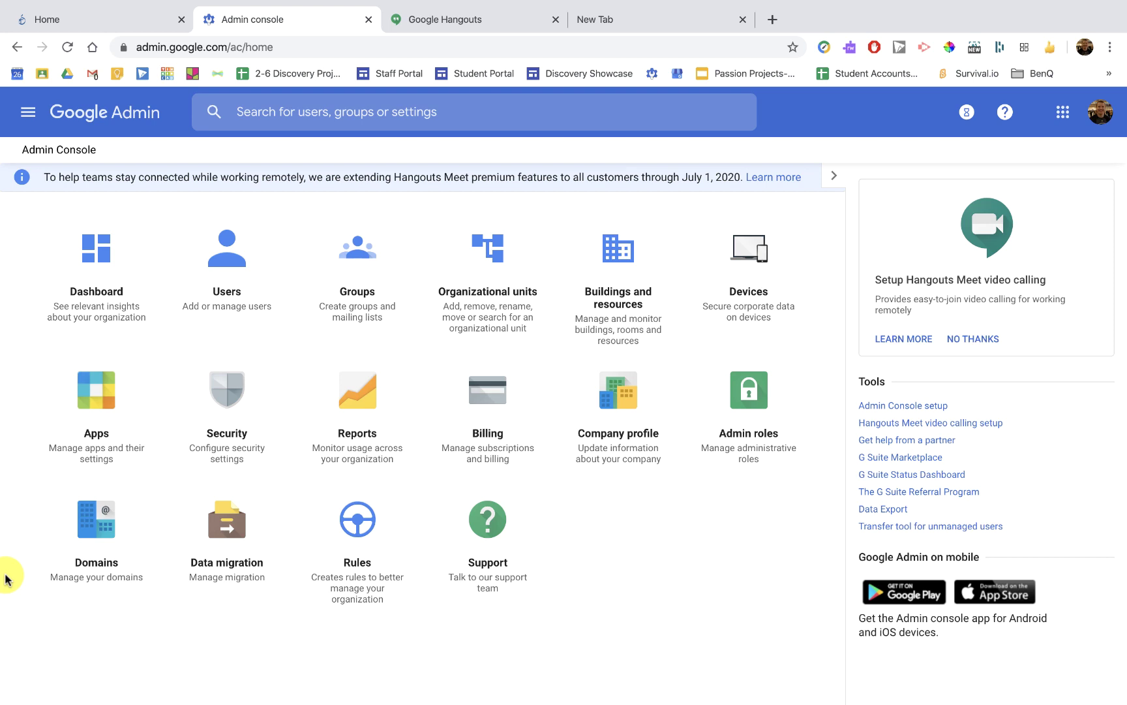
Step: Go to Apps > G Suite and scroll to Hangouts Meet and Google Hangouts in the core services list
click(85, 426)
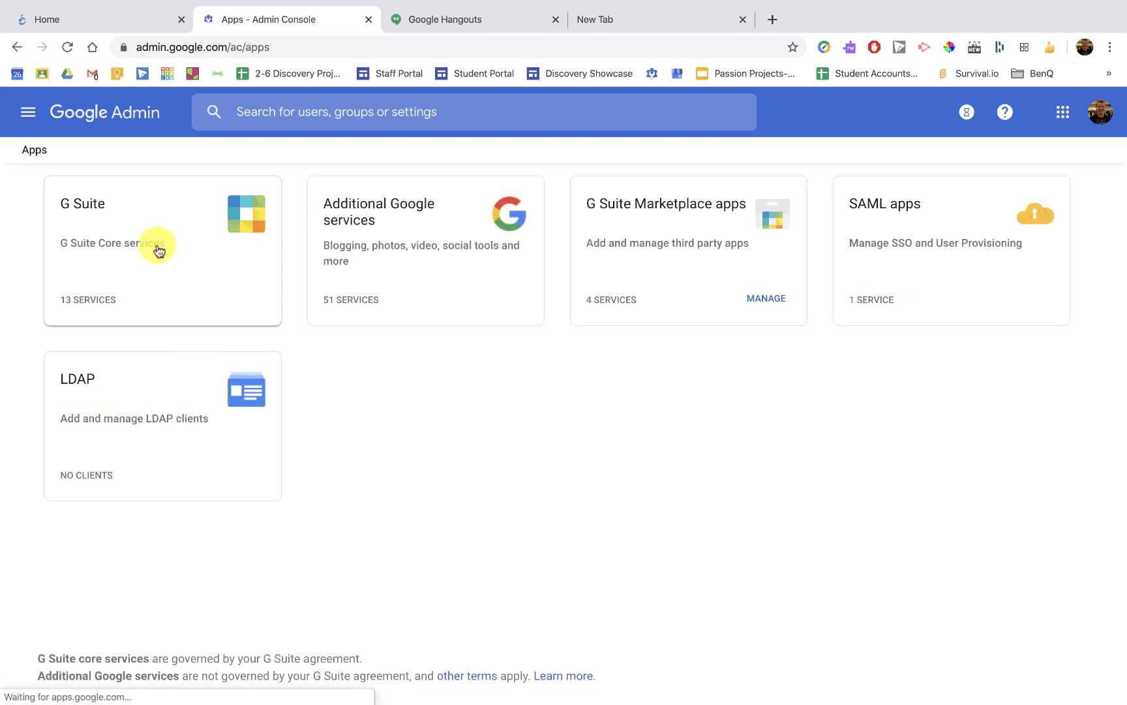
click(147, 232)
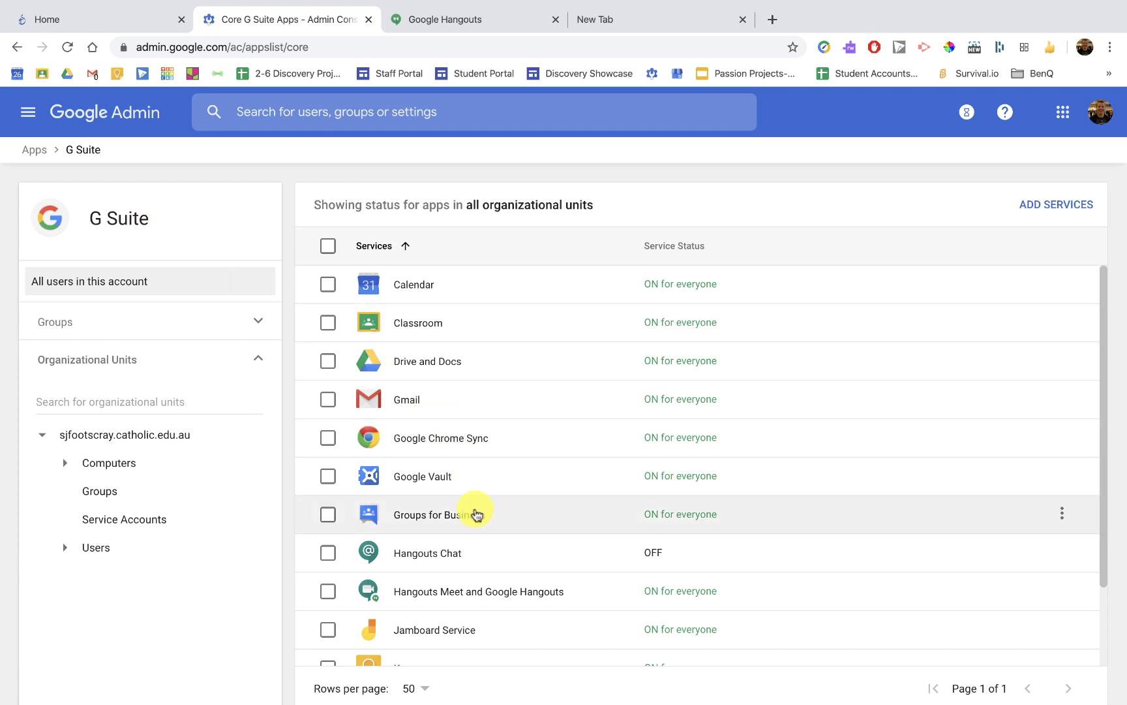
scroll(466, 516, down, 3)
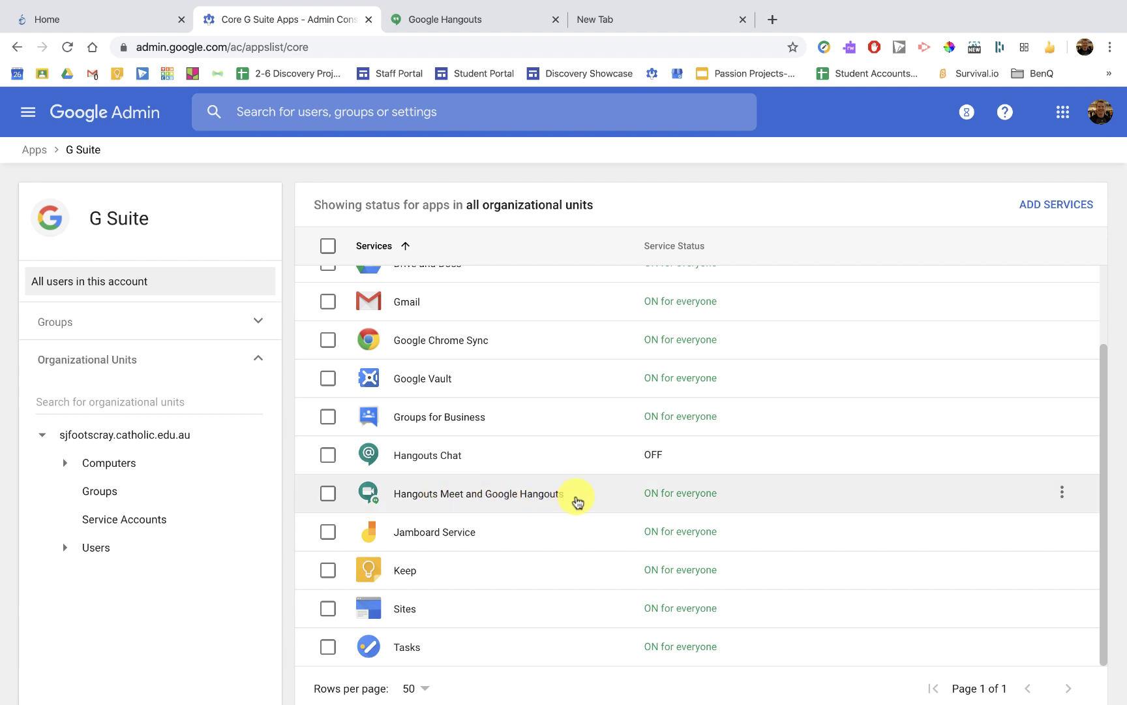
Step: Open Hangouts Meet and Google Hangouts and expand its Meet settings: Telephony, Client logs upload, Recording, Stream
click(581, 496)
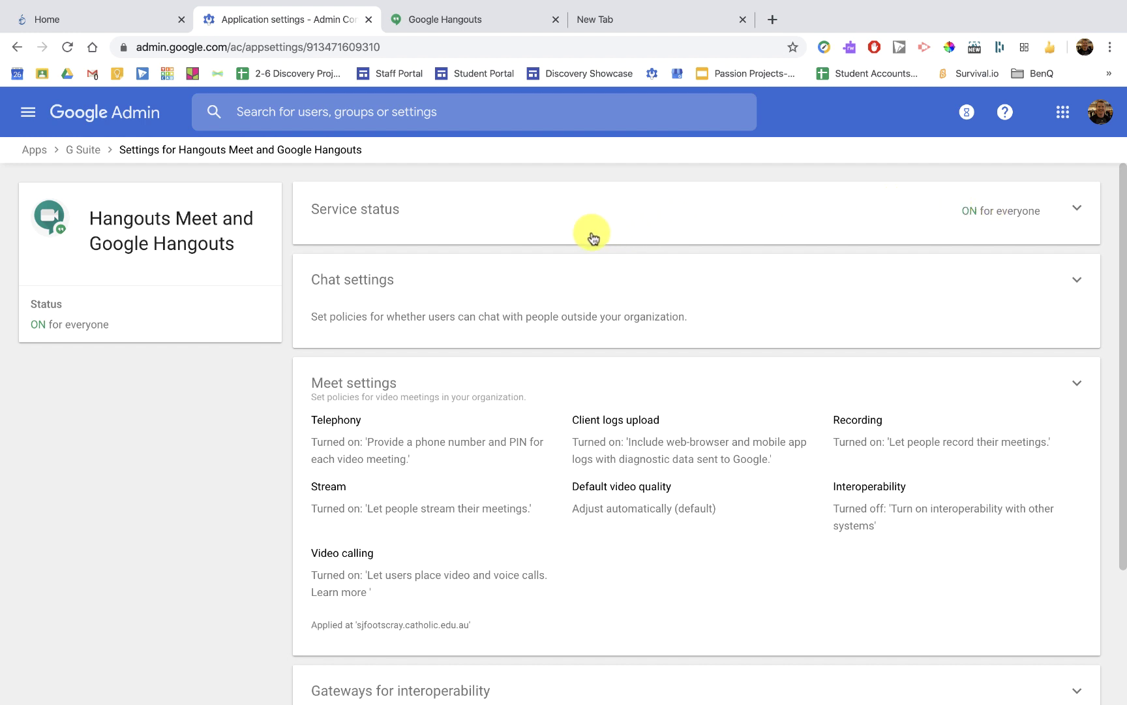
click(508, 420)
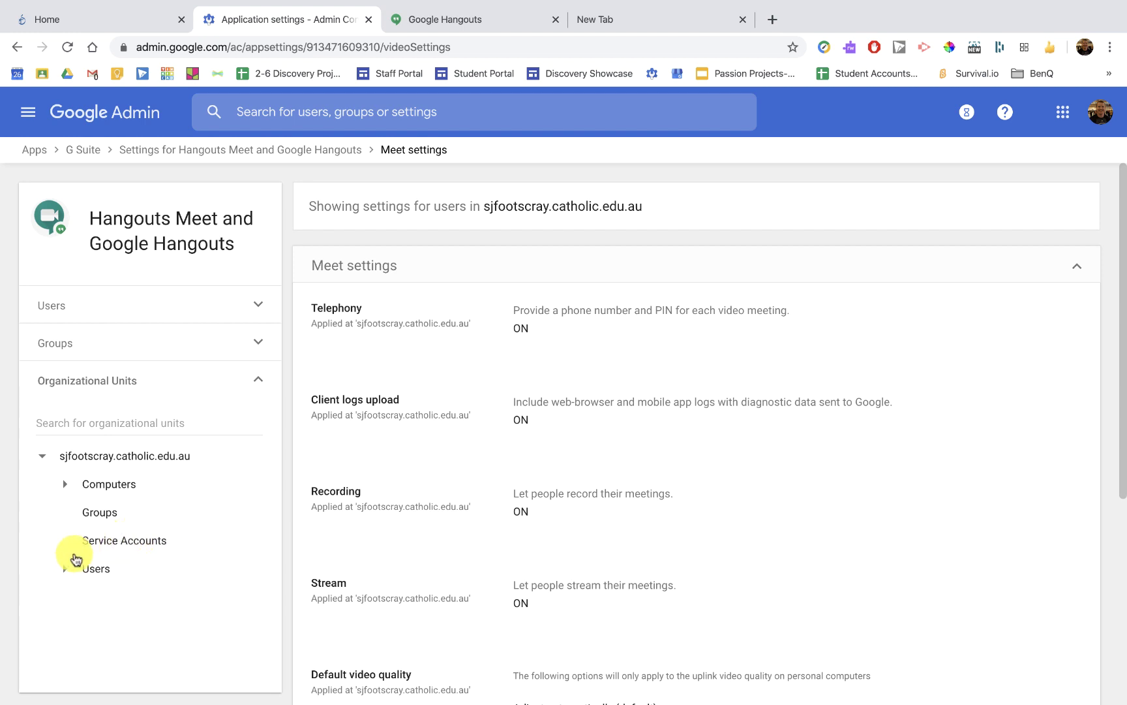
Step: Expand Users, select Staff, and review its inherited Meet settings: Interoperability OFF, Video calling ON
click(65, 569)
scroll(111, 571, down, 1)
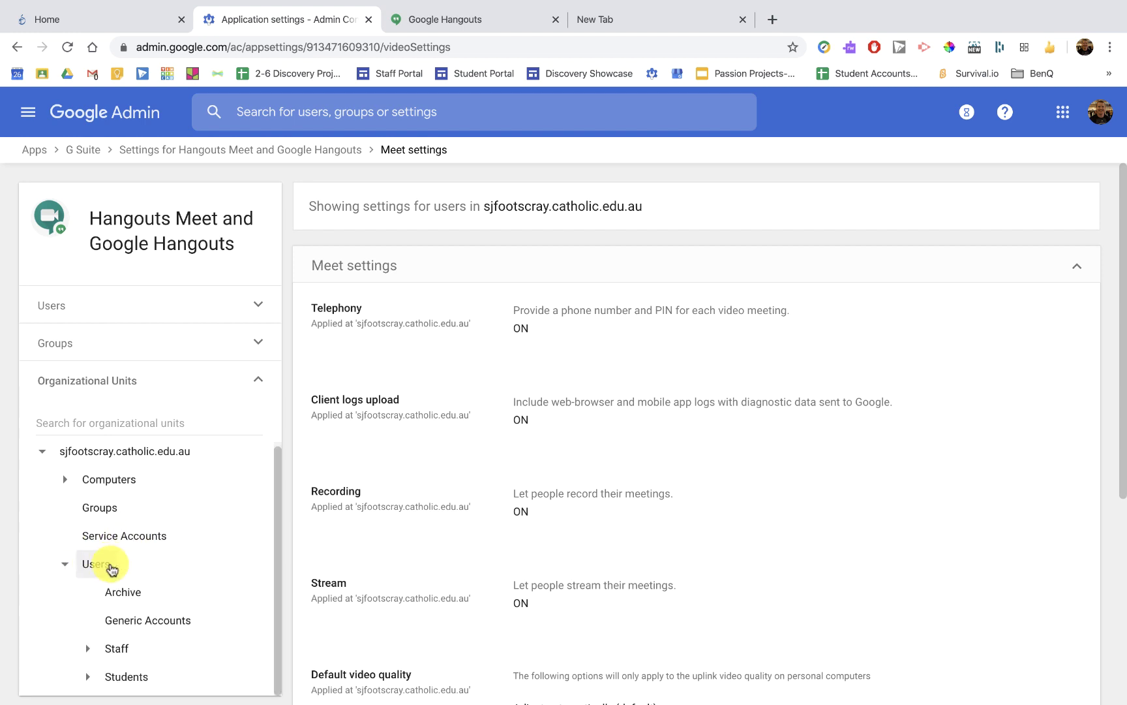
click(130, 654)
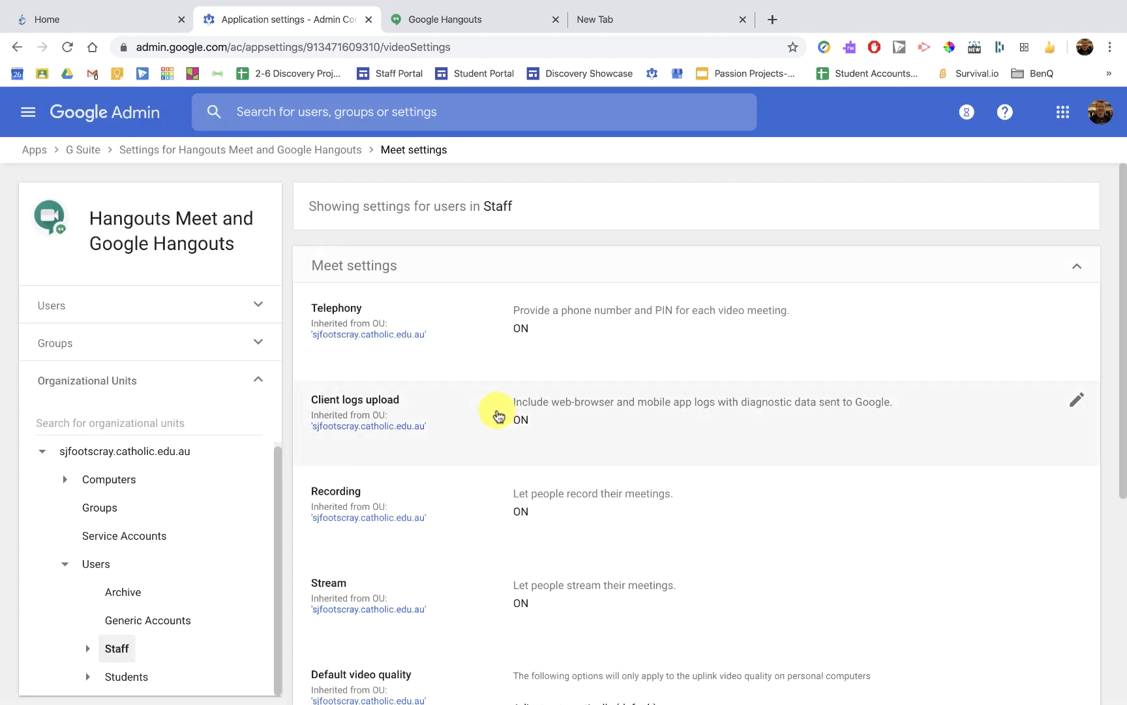
scroll(544, 371, down, 2)
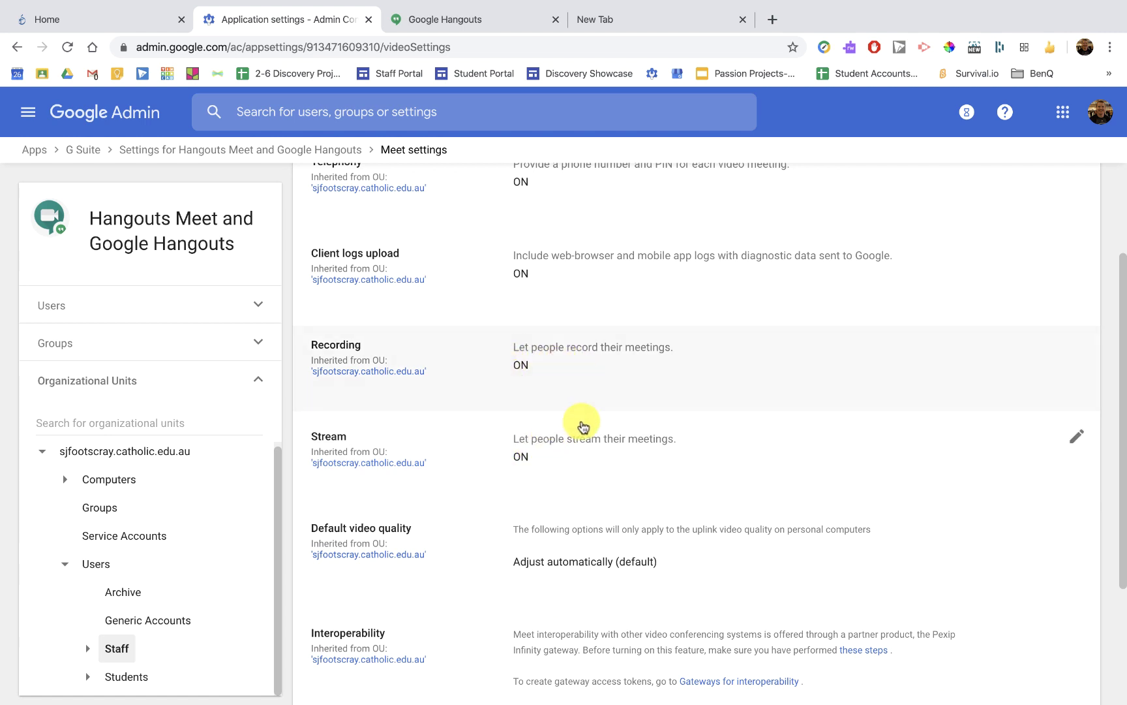
scroll(579, 425, down, 3)
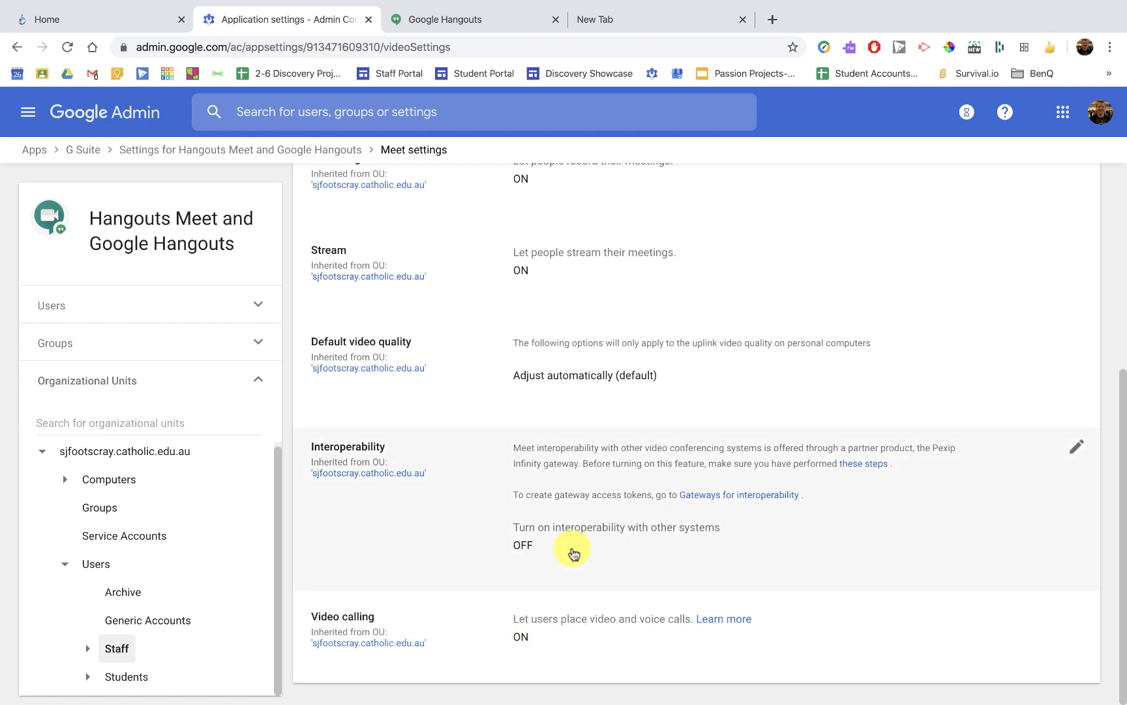
scroll(574, 548, up, 5)
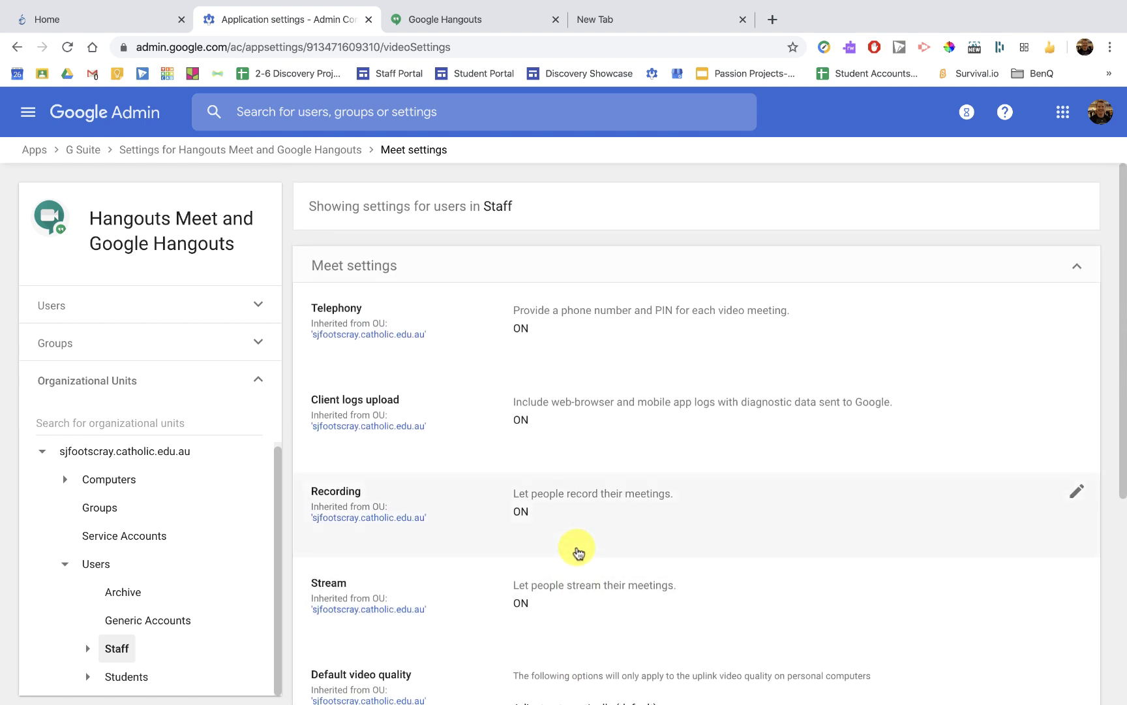
scroll(578, 551, down, 5)
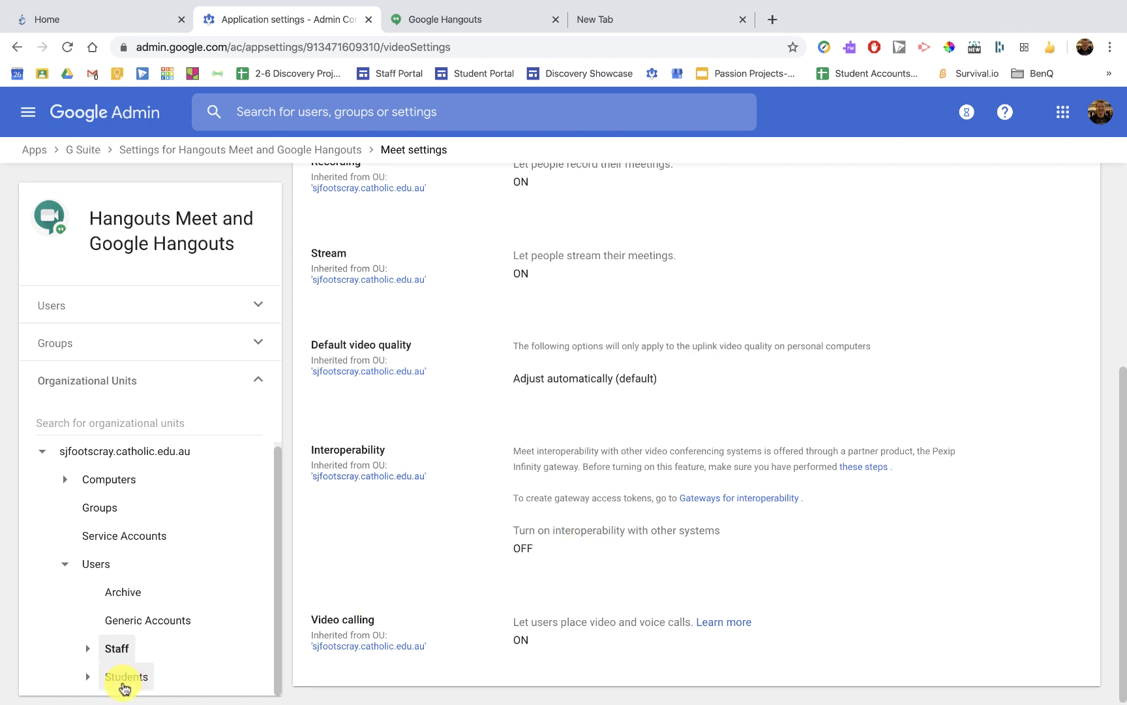
Step: Check that Students have Recording, Stream and Video calling OFF, then collapse back to the overview
click(123, 678)
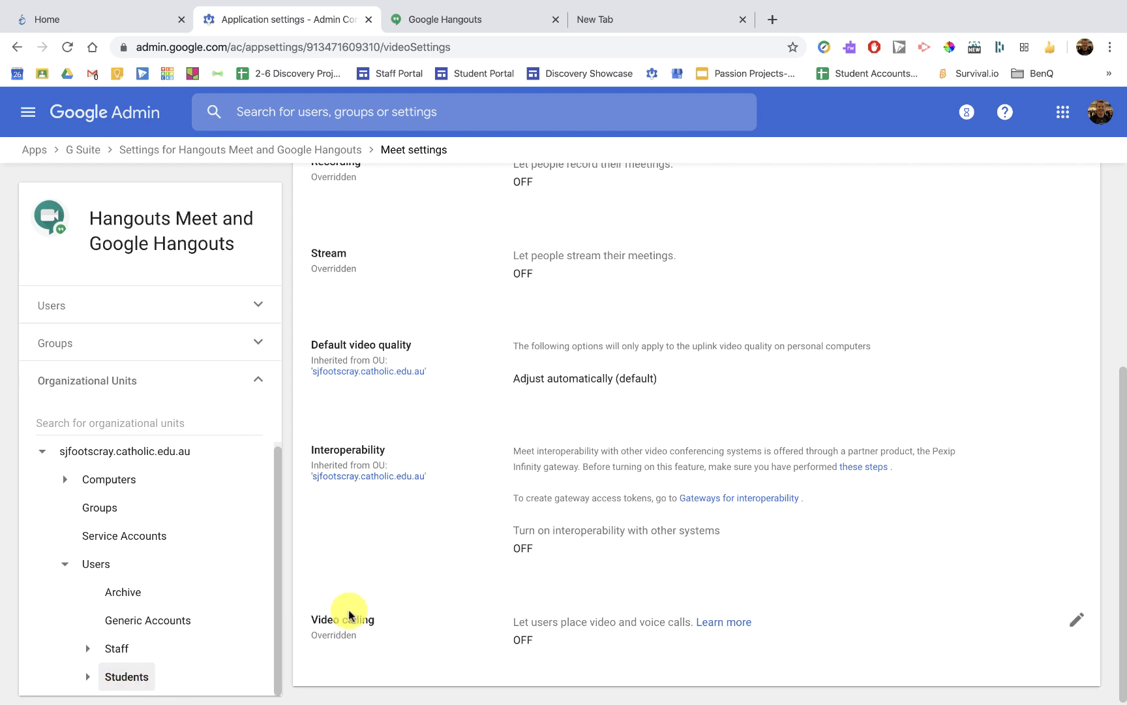
scroll(398, 544, up, 3)
scroll(402, 544, up, 3)
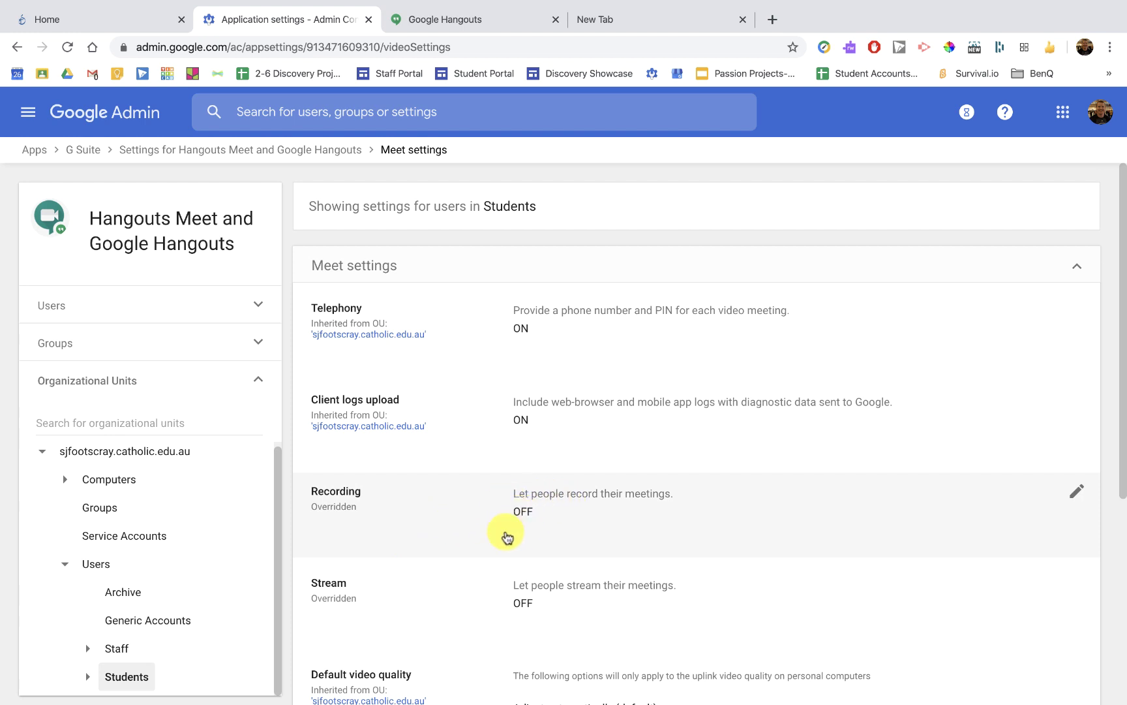
scroll(465, 560, down, 2)
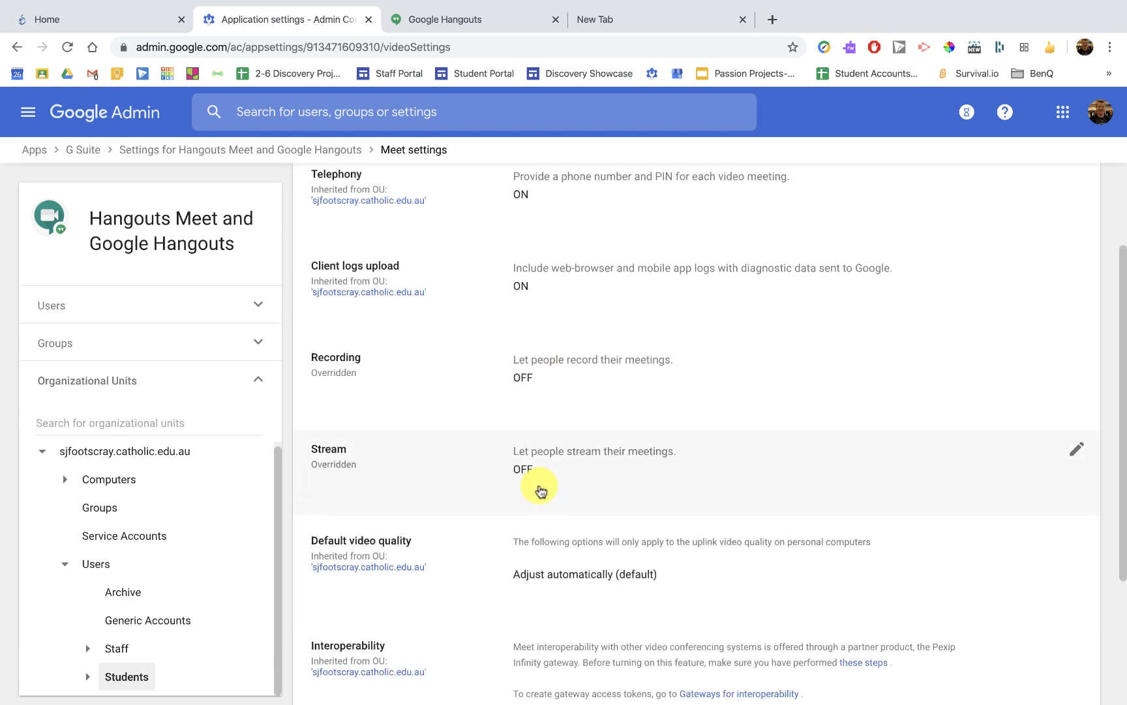
scroll(488, 488, down, 3)
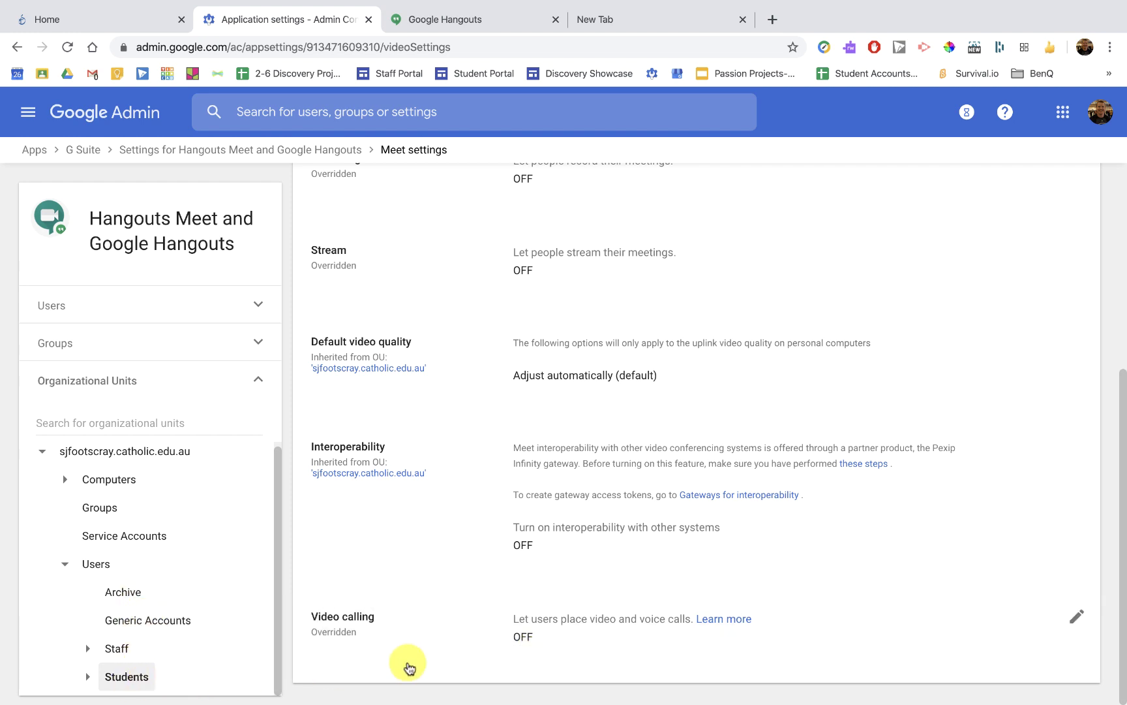
mouse_move(982, 703)
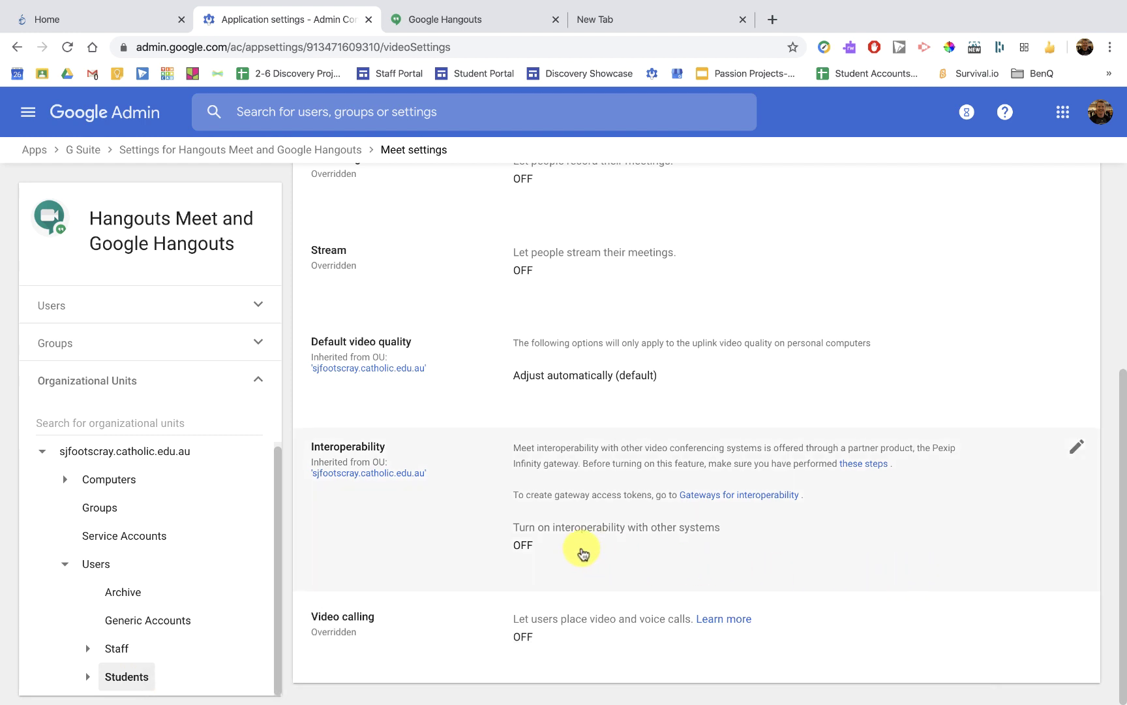
scroll(582, 554, up, 5)
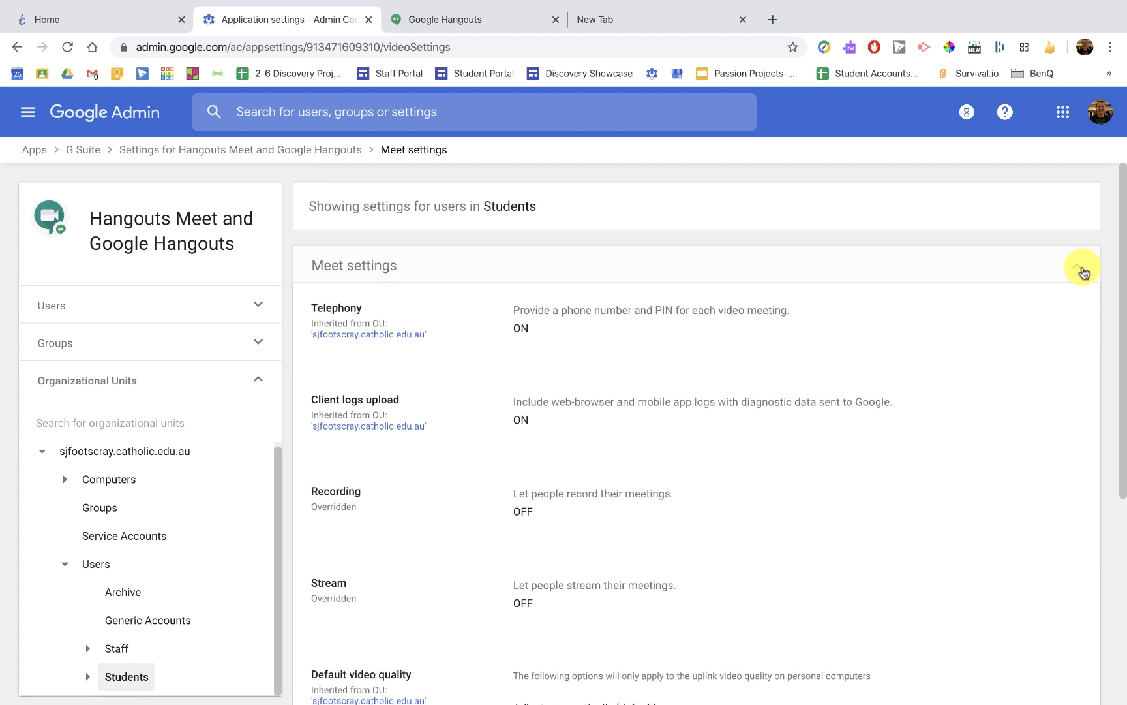
click(1081, 268)
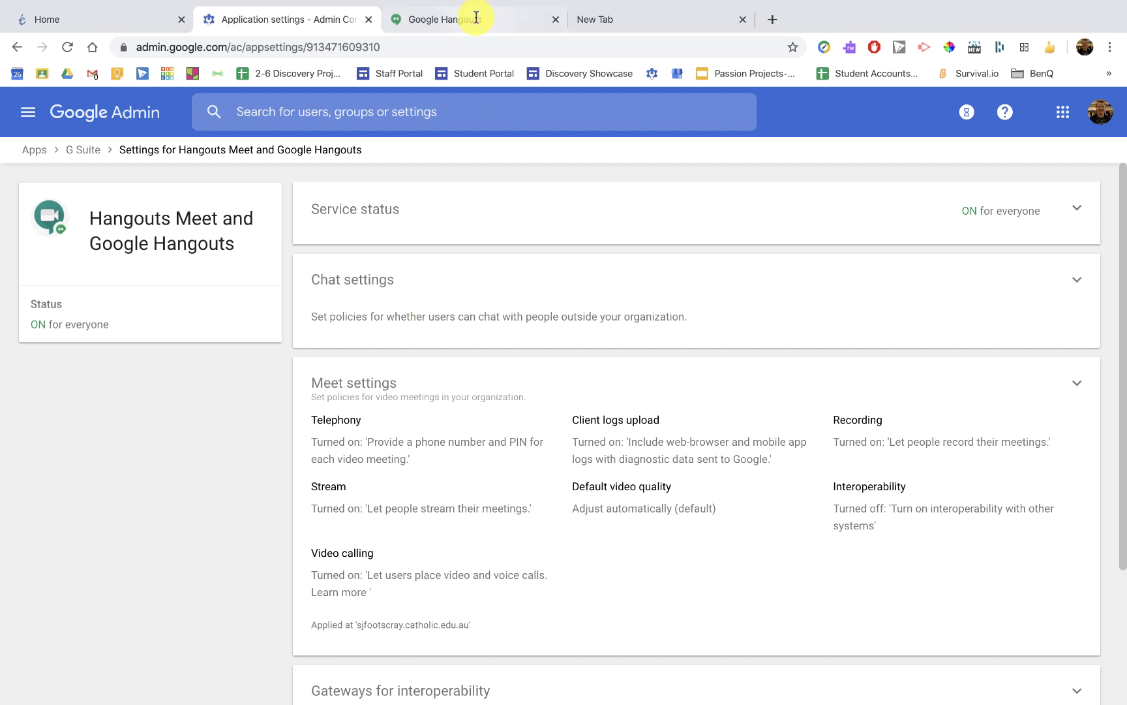
click(458, 26)
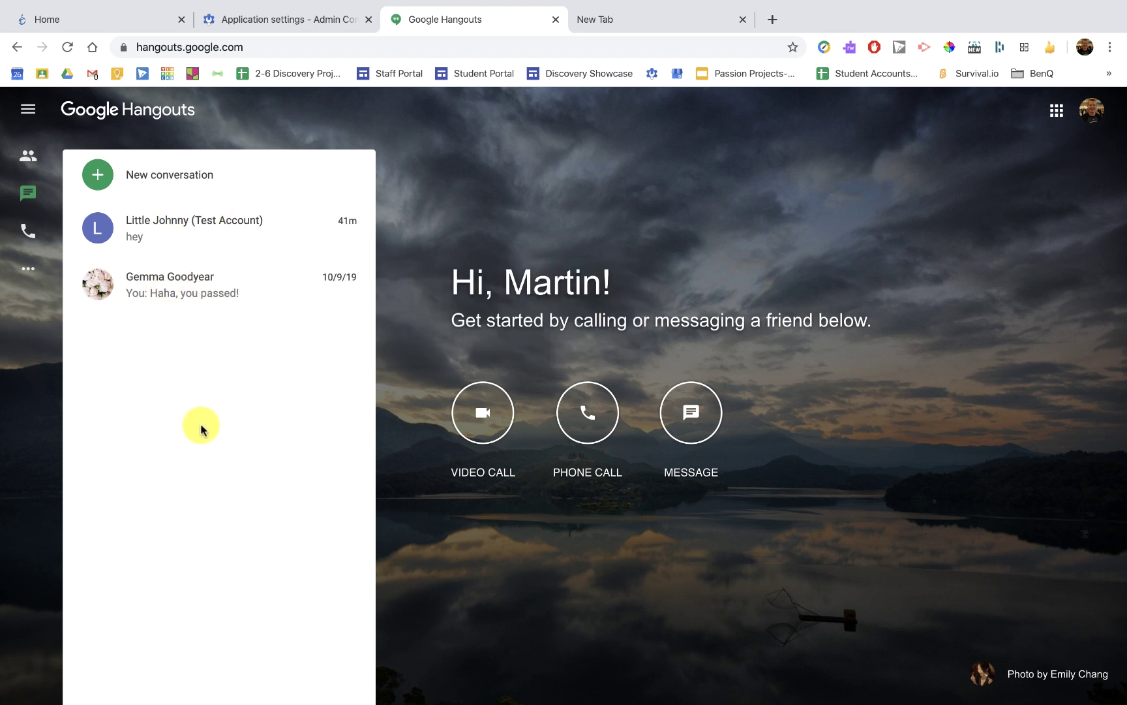
click(279, 22)
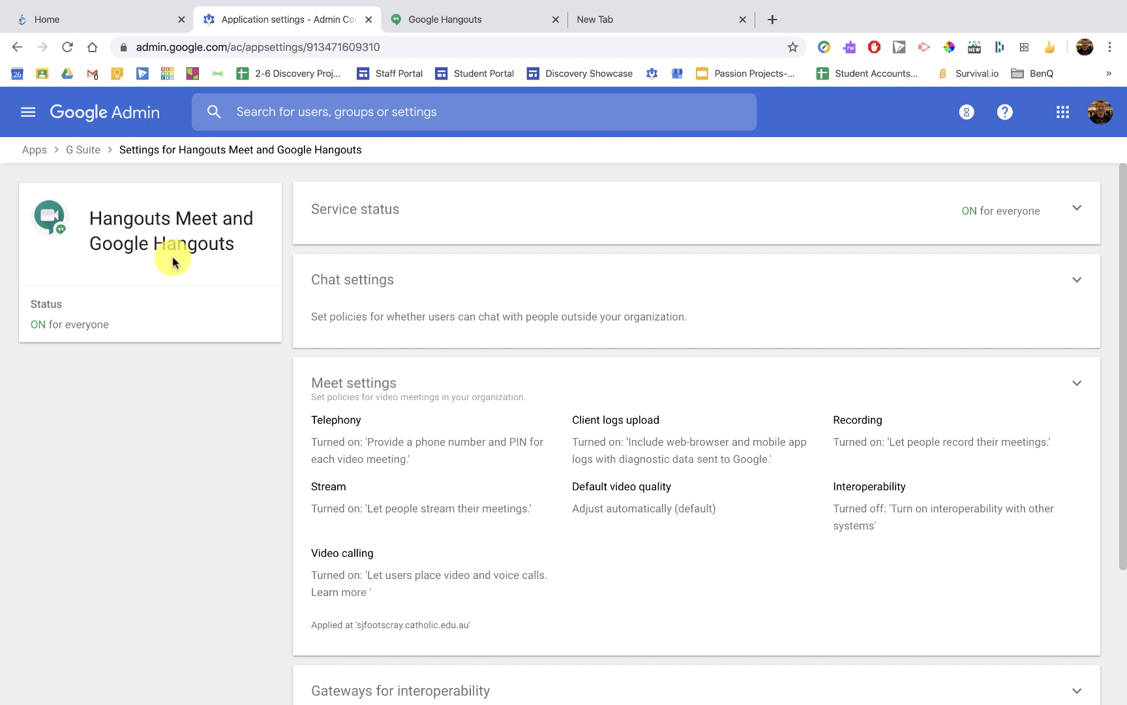
Step: Open Chat History under Chat settings and show Students' policy: history ON, user changes not allowed
click(391, 289)
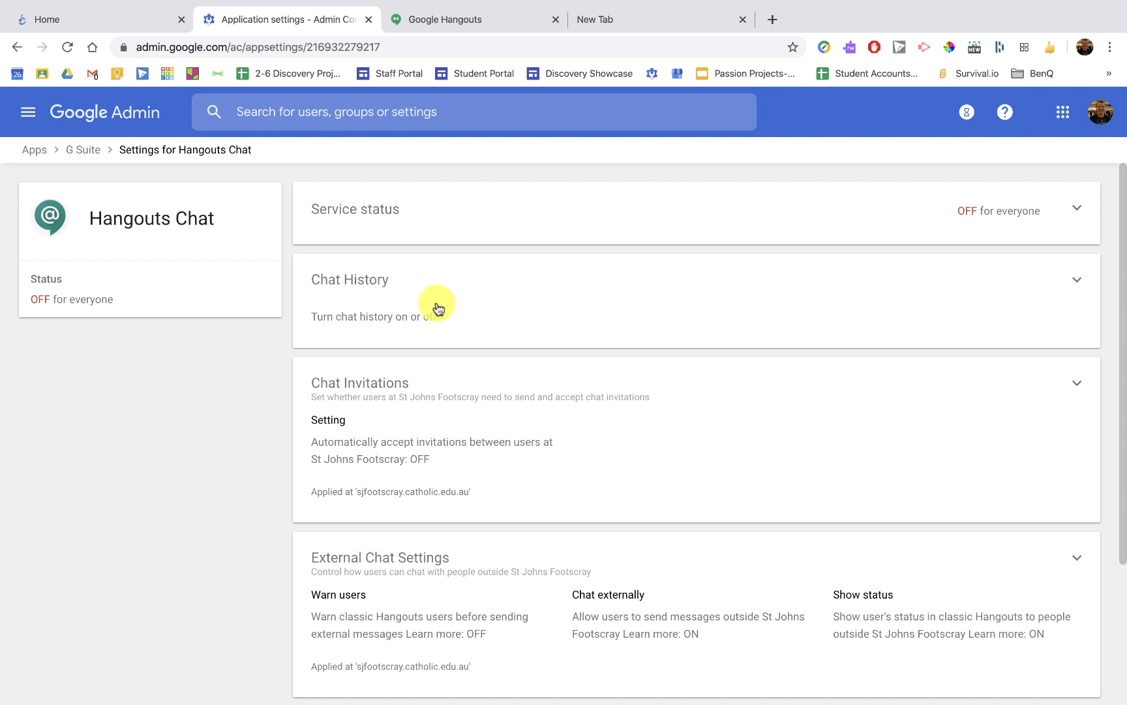
scroll(437, 307, down, 1)
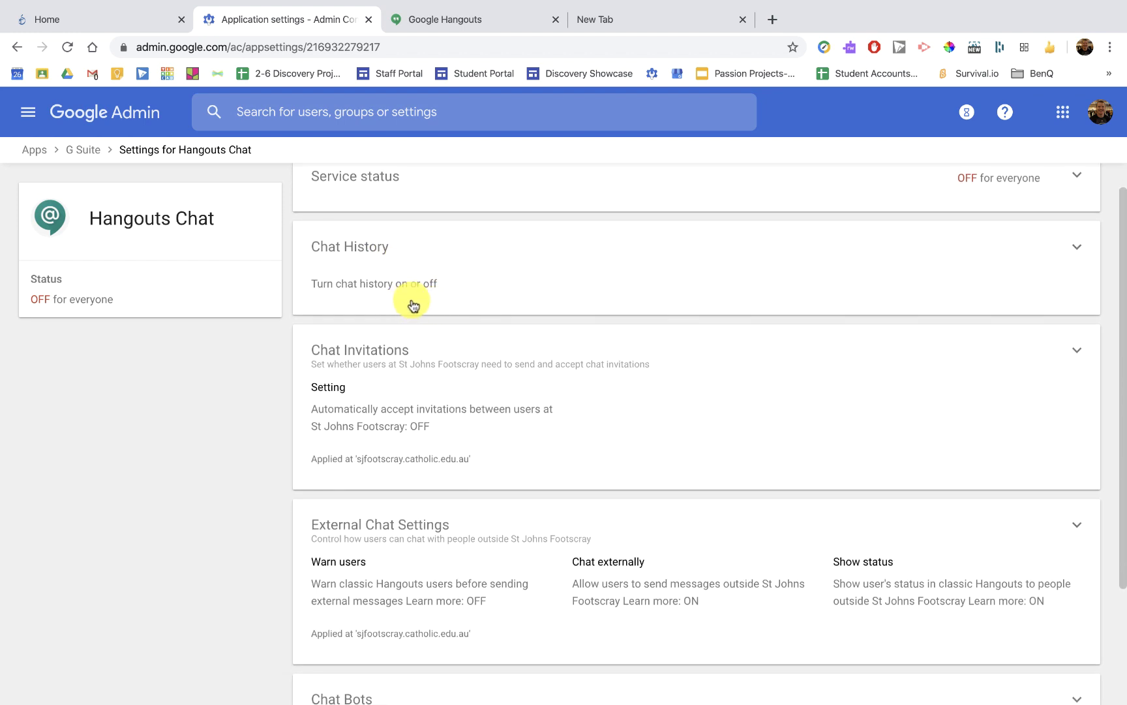
click(390, 277)
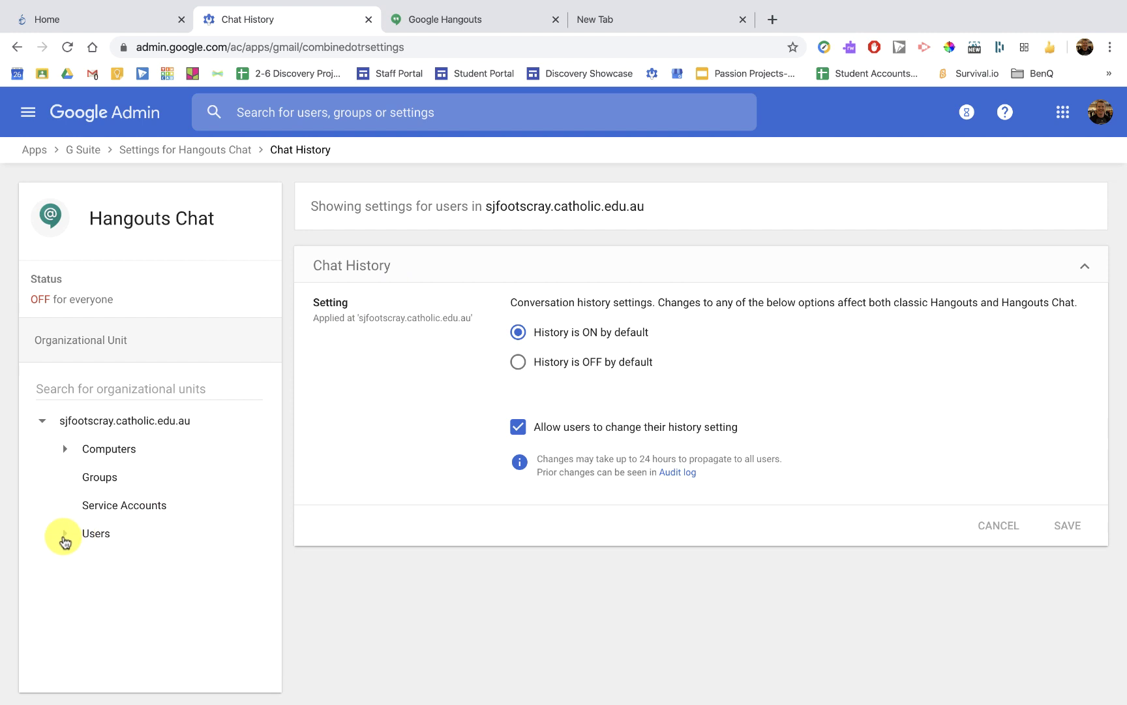
click(63, 536)
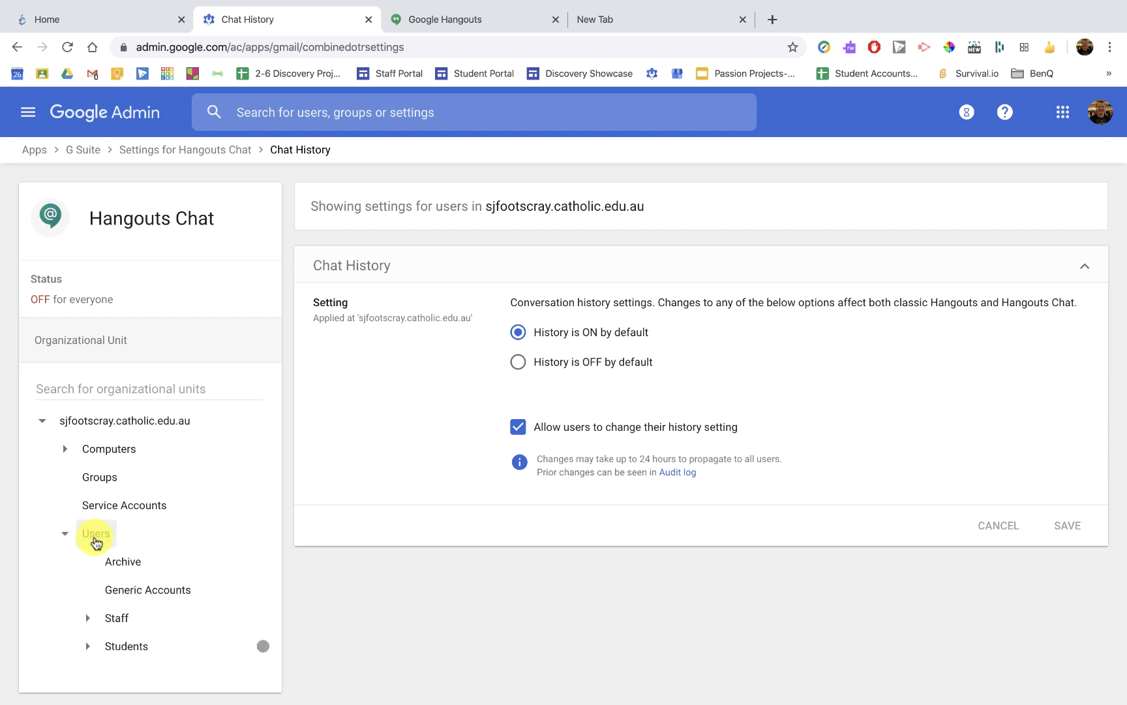
click(140, 644)
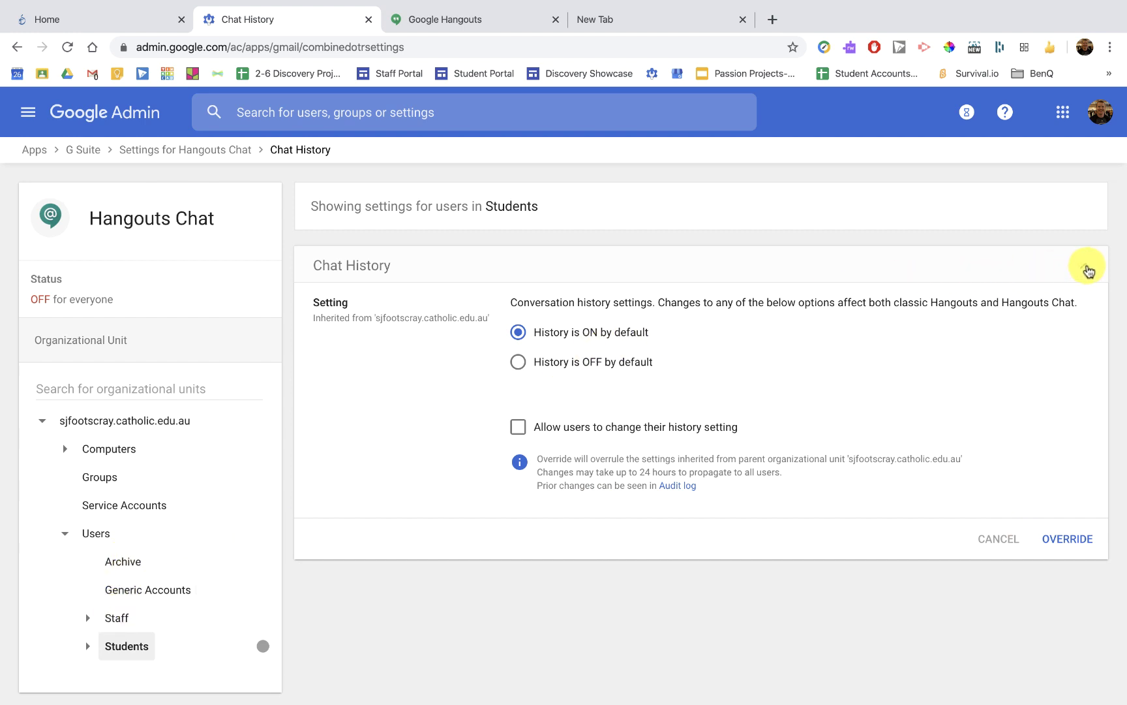
Step: Show the Students unit's External Chat Settings: Chat externally and Show status currently ON
click(1086, 268)
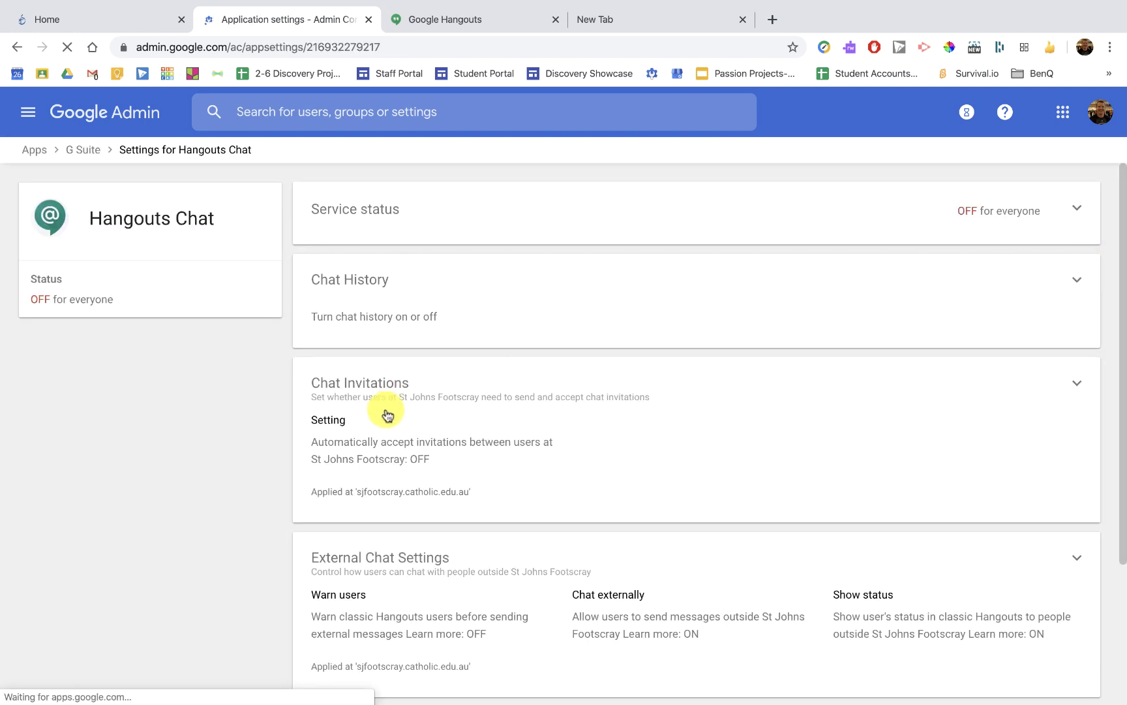
scroll(405, 455, down, 1)
scroll(405, 455, down, 1)
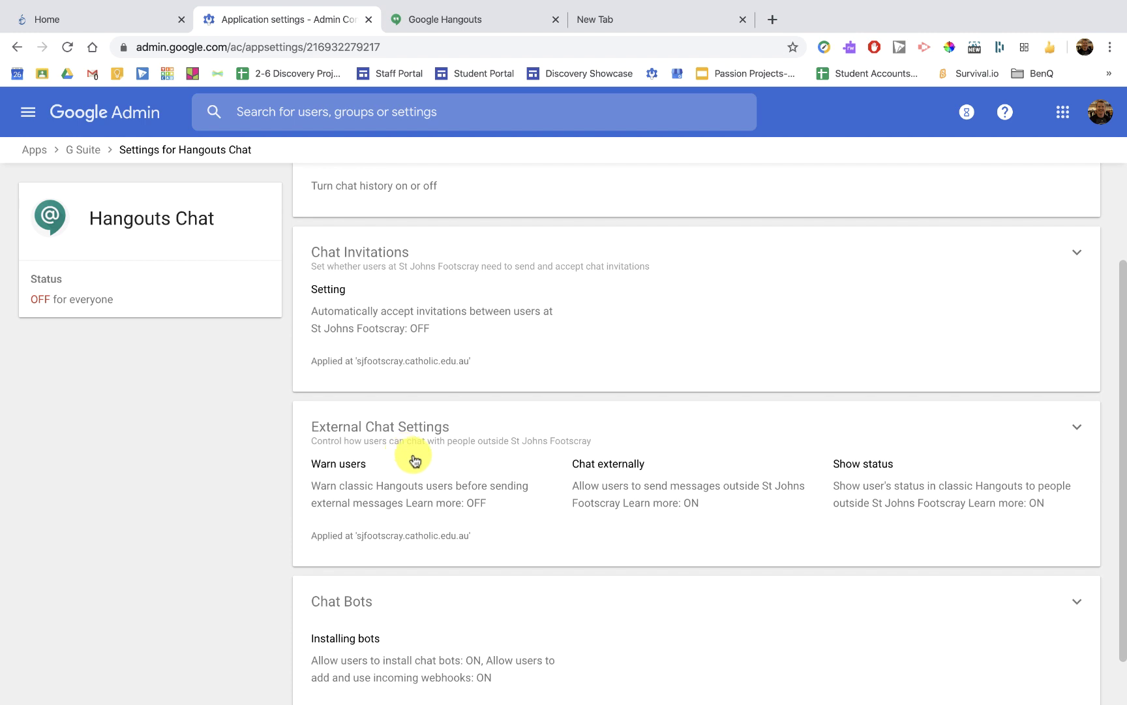
click(454, 476)
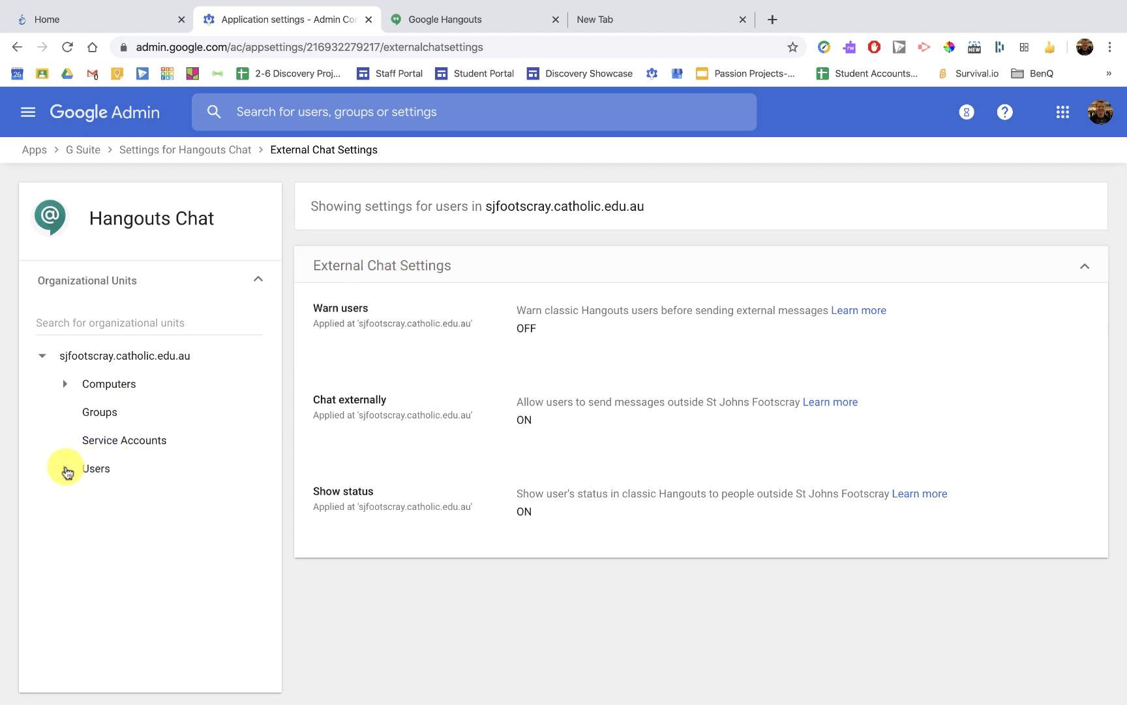
click(66, 470)
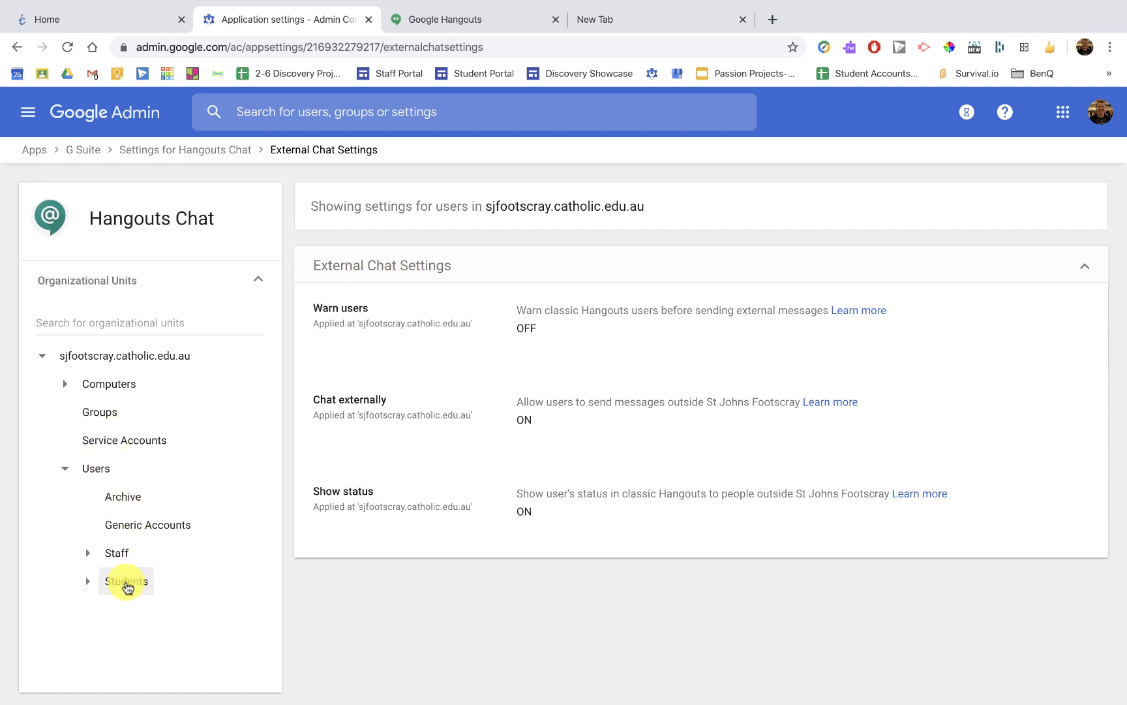
click(127, 586)
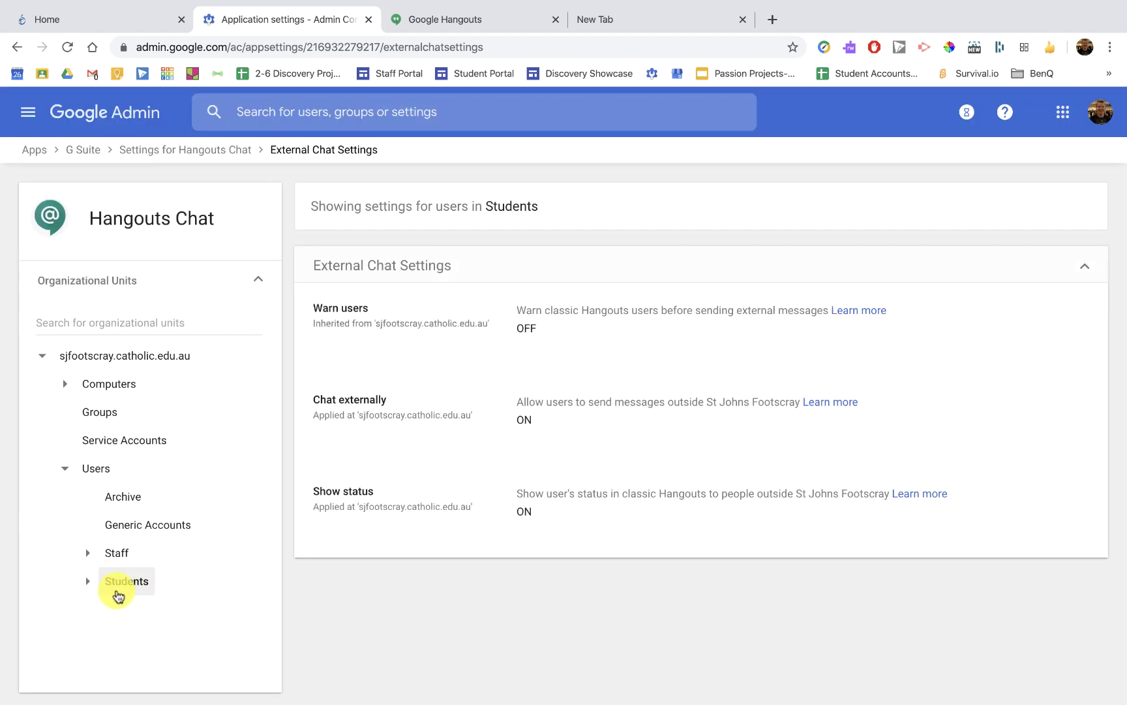